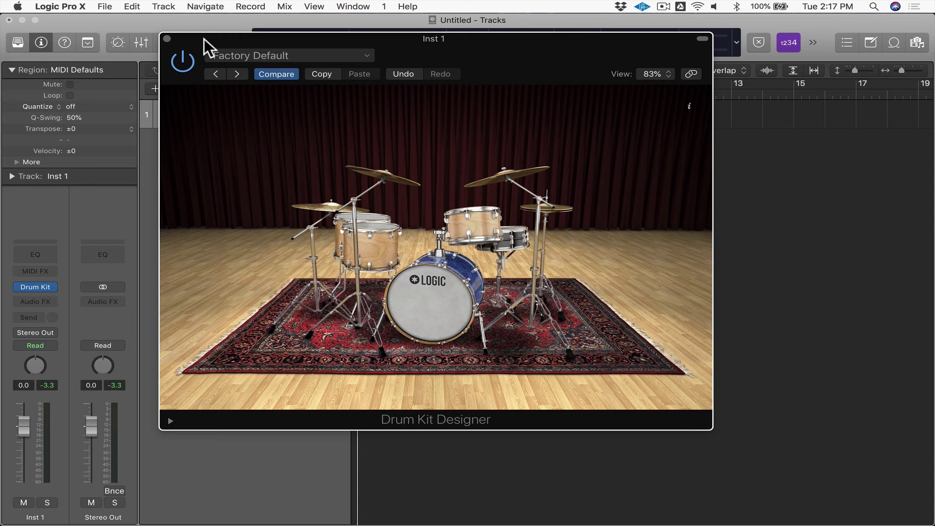
Bring up the kick drum's choices and its Tune, Dampen and Gain controls.
click(249, 58)
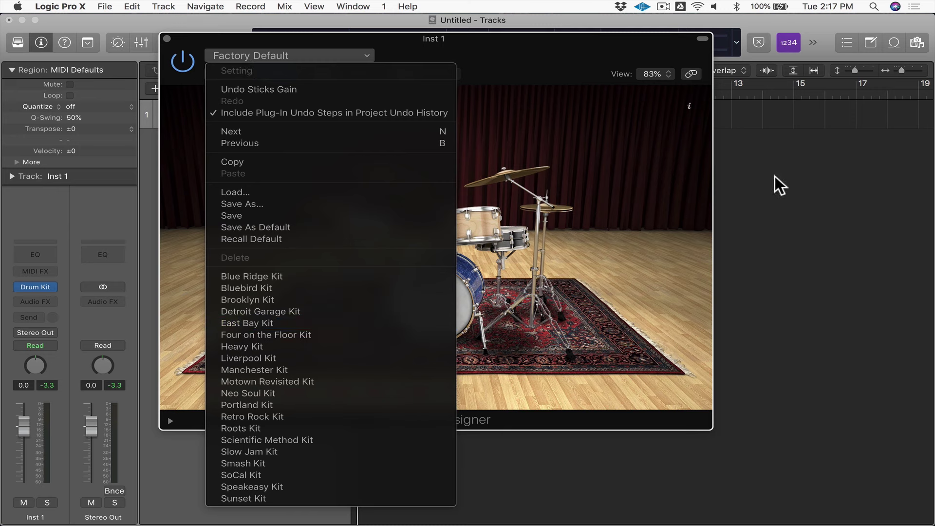
click(628, 179)
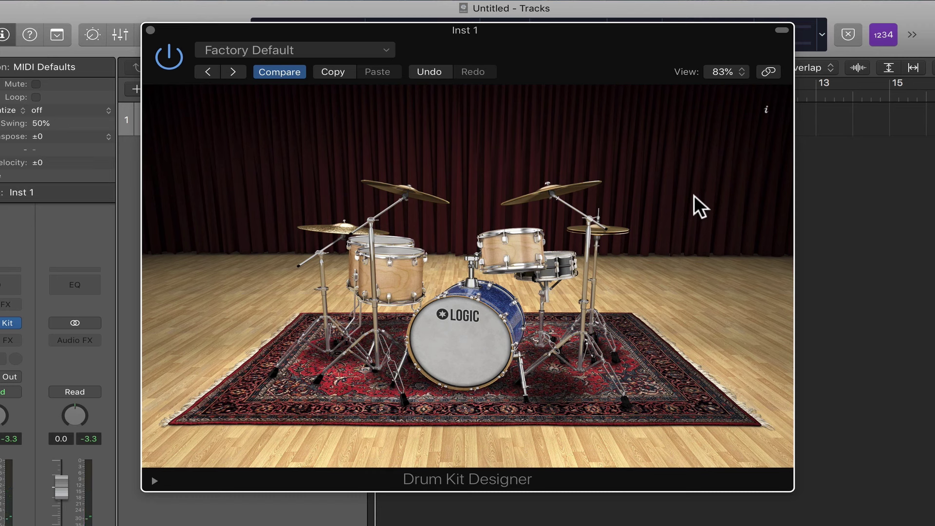
click(466, 328)
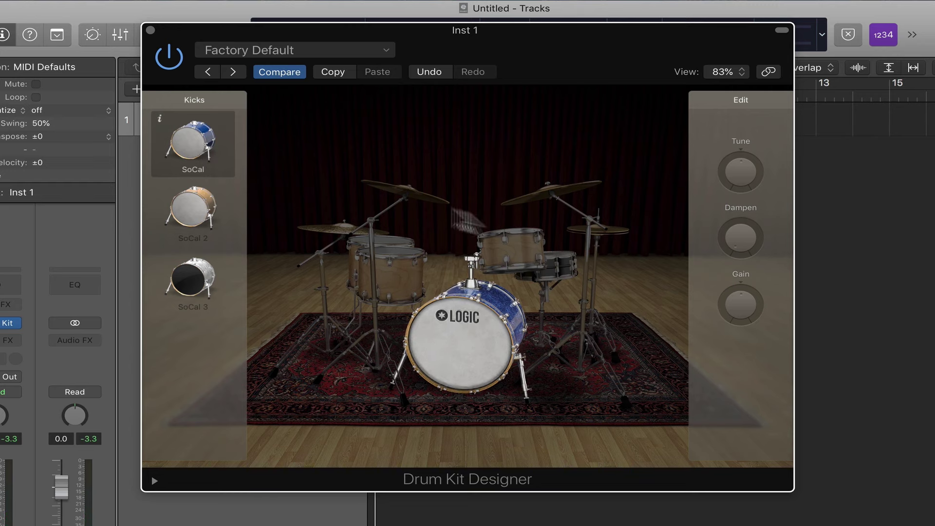
Audition the SoCal 2 and SoCal 3 kicks, then return to the blue SoCal kick.
click(183, 208)
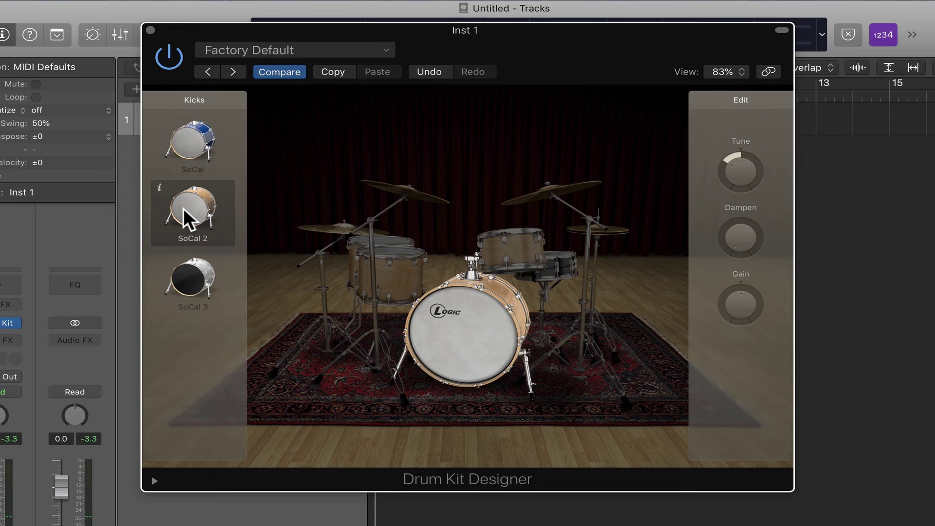
click(186, 268)
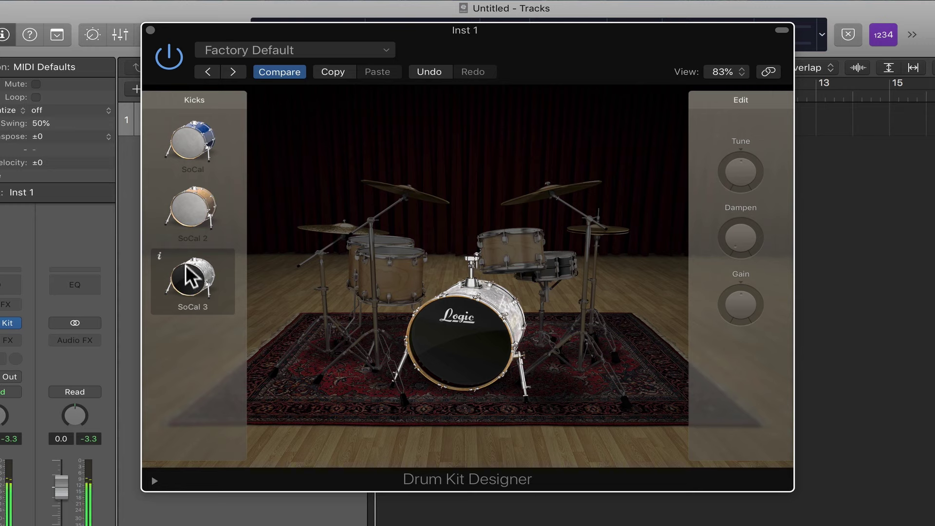
click(193, 206)
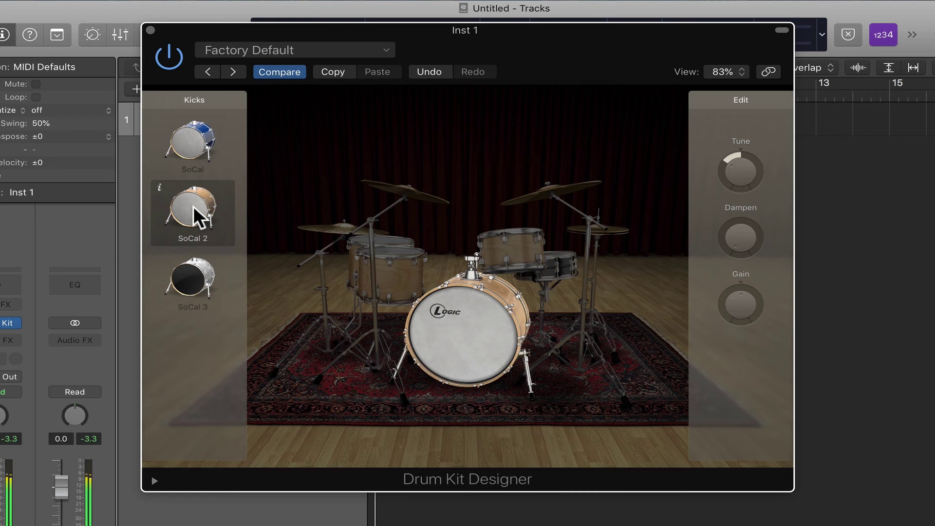
click(189, 148)
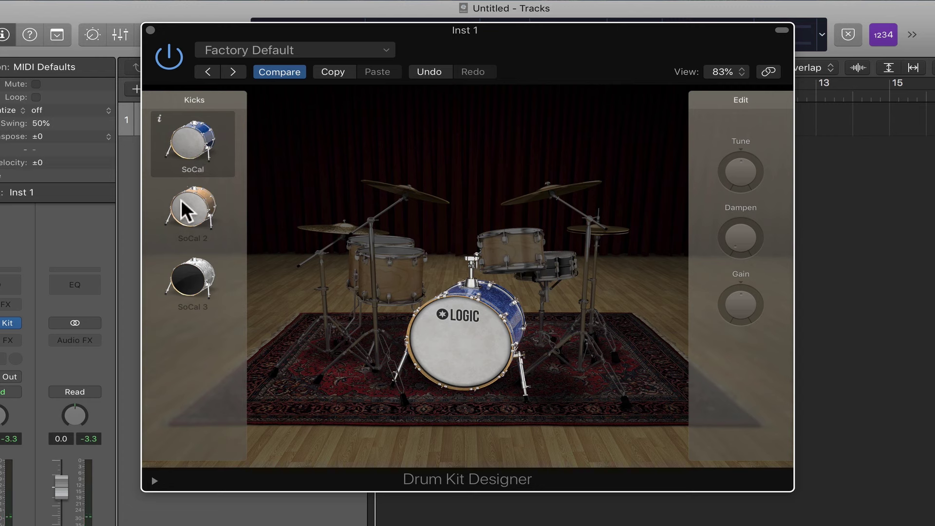
Choose the wooden SoCal 2 kick and tune it down to -231 cent.
click(184, 217)
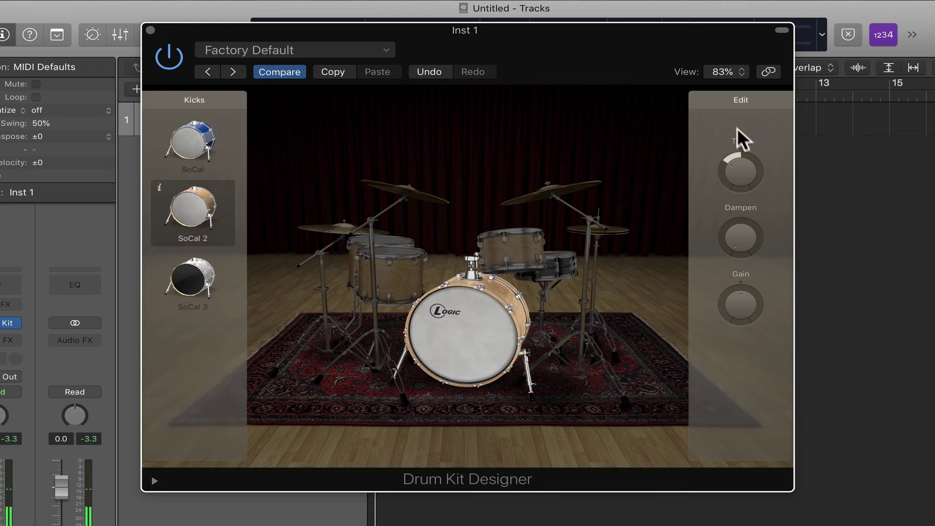
mouse_move(741, 178)
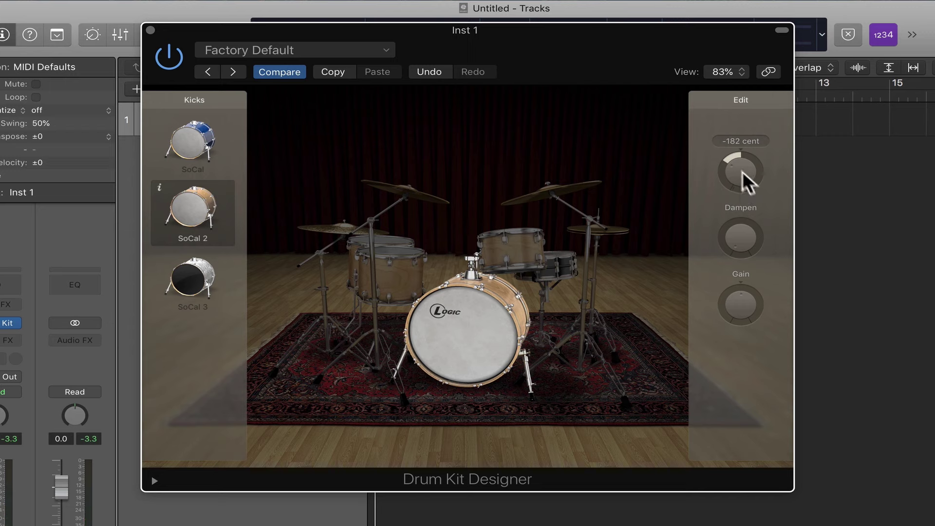
mouse_move(739, 301)
drag(743, 170, 737, 127)
drag(742, 169, 741, 155)
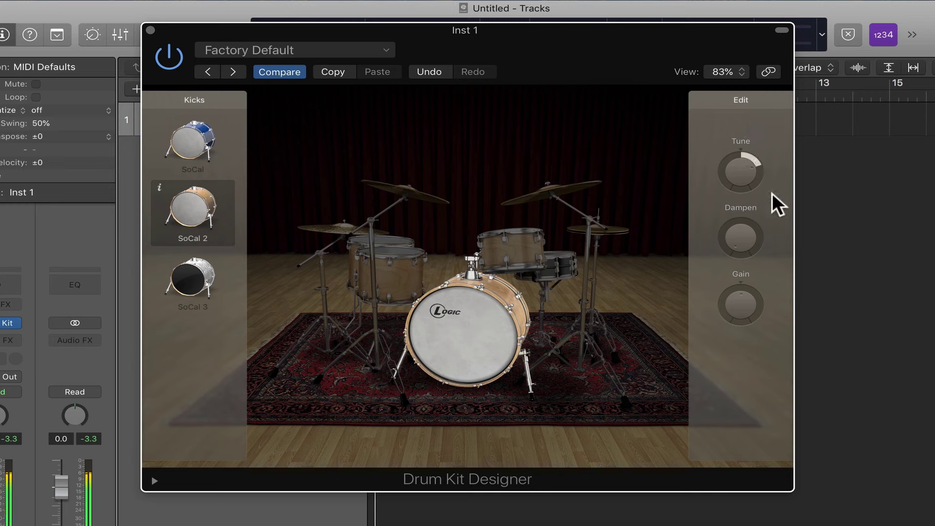
drag(749, 175, 737, 214)
Set the SoCal 2 kick's dampening to 38 %.
click(743, 240)
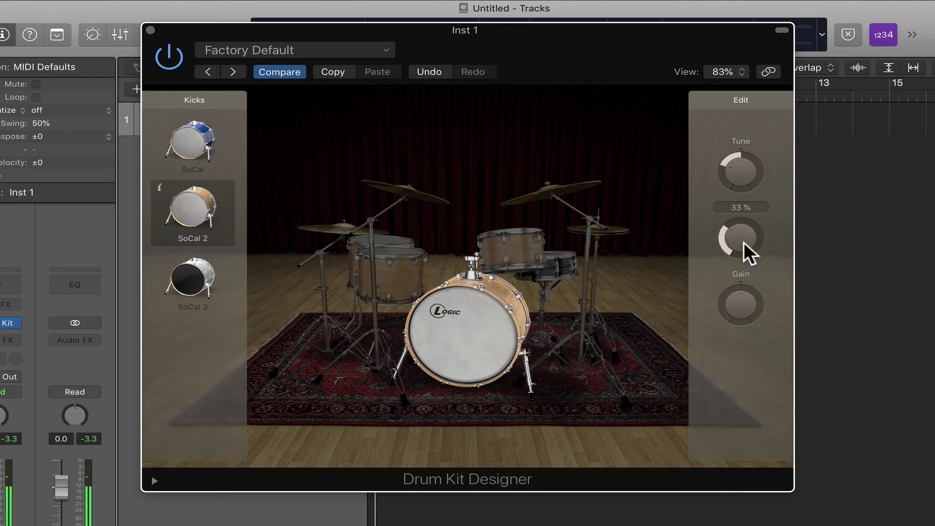
drag(744, 242, 739, 218)
scroll(738, 219, down, 5)
drag(739, 218, 723, 270)
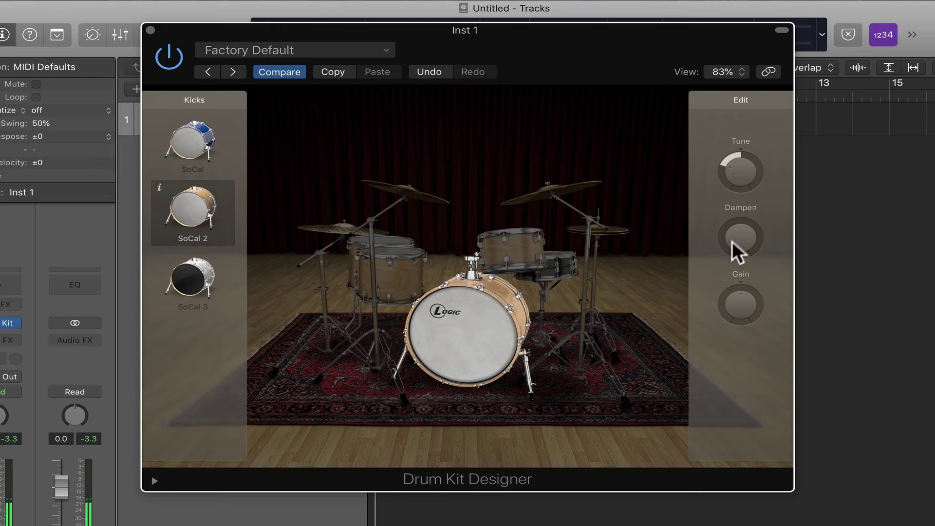
drag(732, 241, 747, 172)
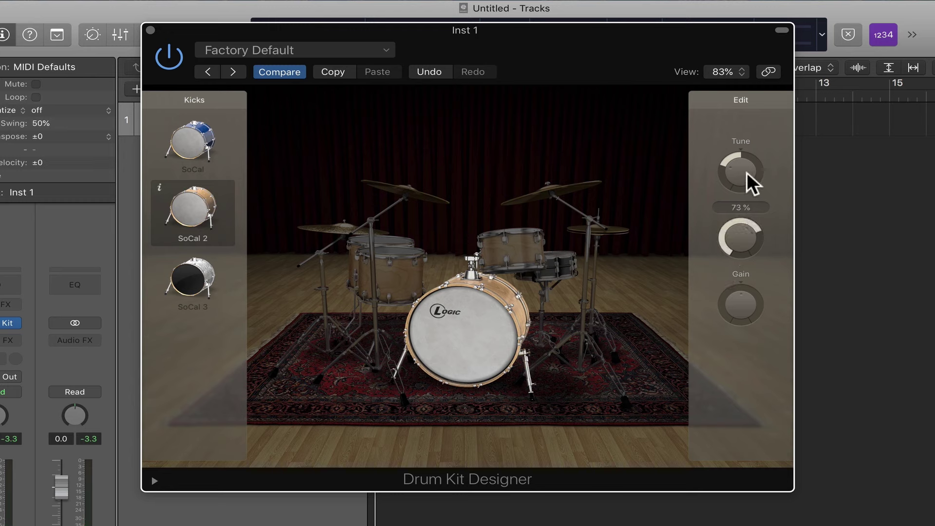
drag(735, 234, 736, 264)
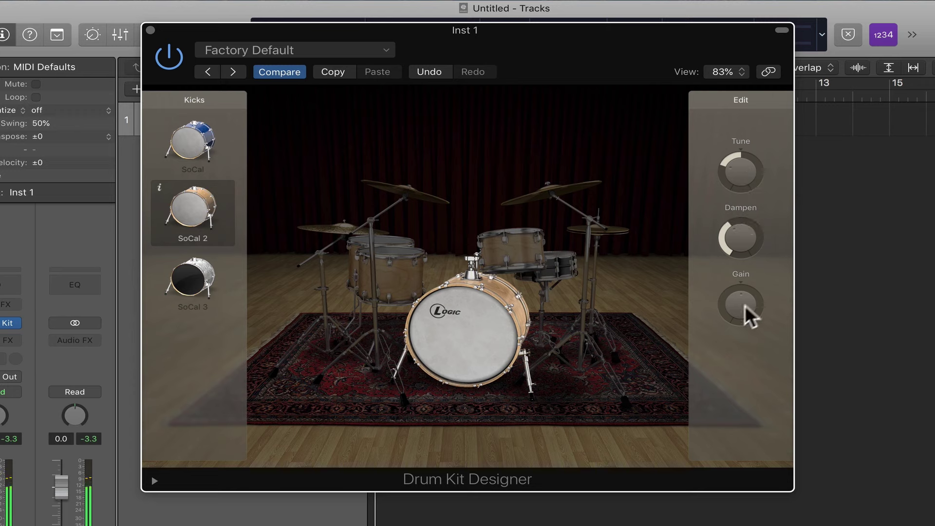
mouse_move(741, 321)
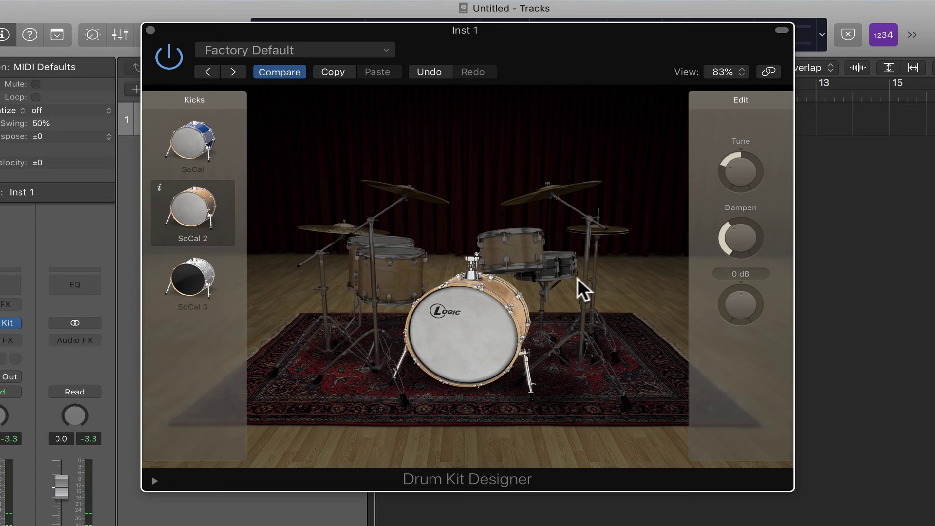
Try the SoCal 2 and SoCal 3 snares, then keep the black SoCal snare.
click(567, 270)
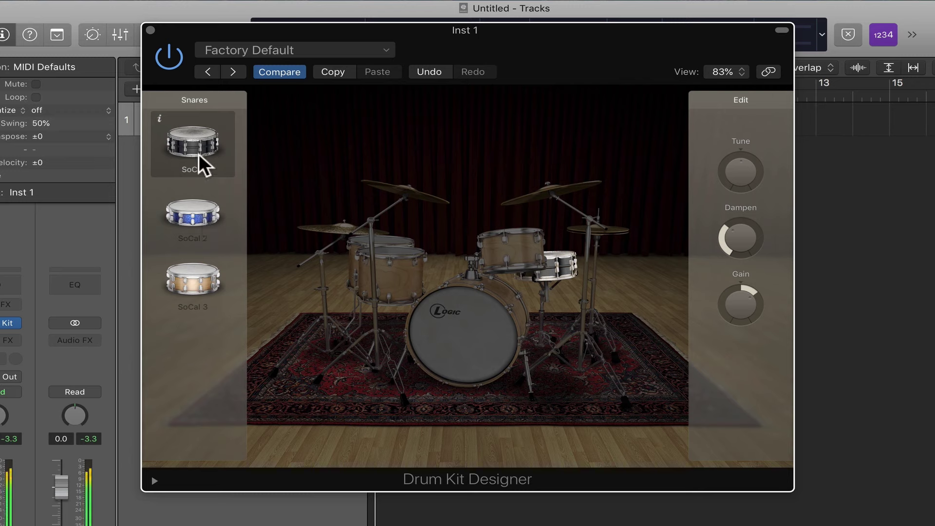
click(193, 205)
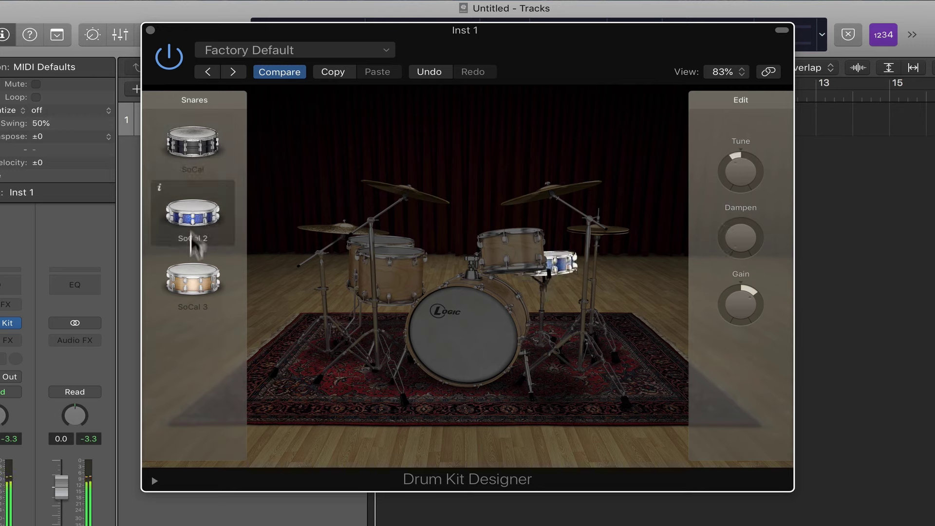
click(187, 278)
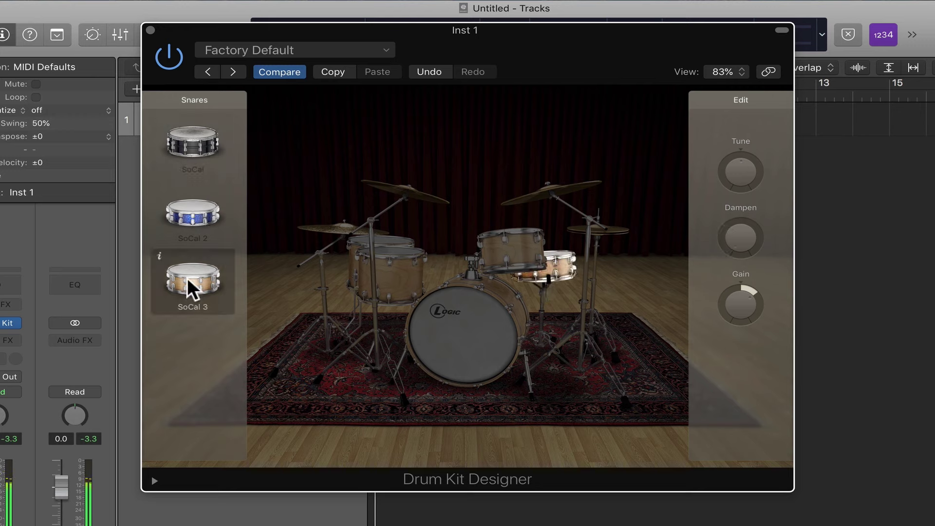
click(199, 217)
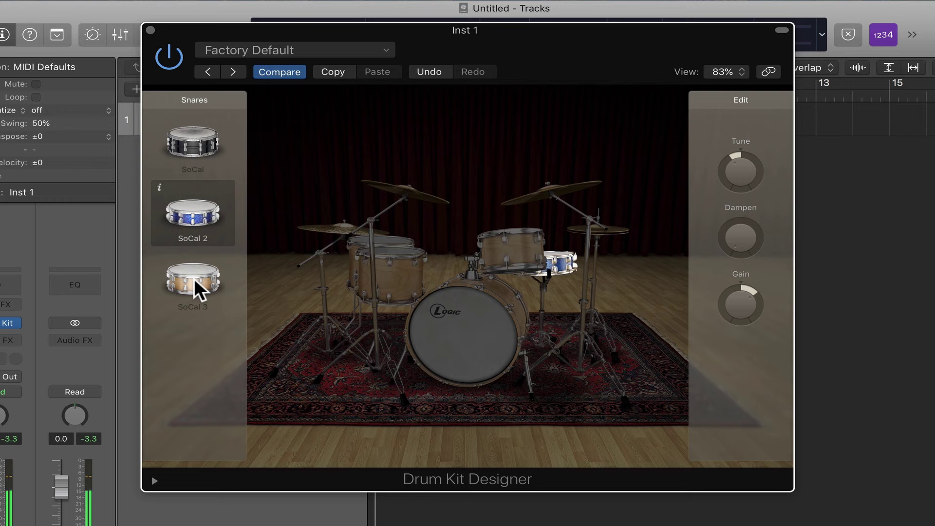
click(194, 278)
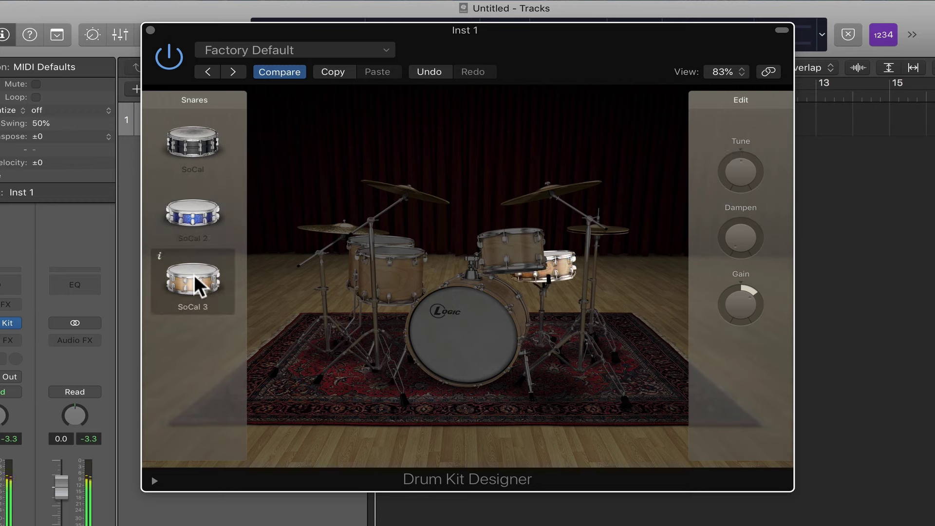
click(187, 135)
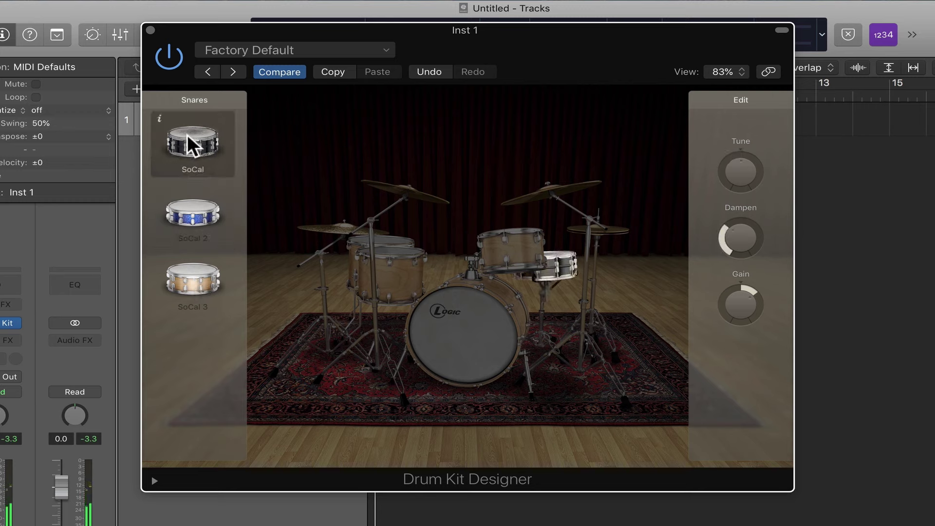
Nudge the SoCal snare's tuning slightly positive and raise its dampening to about 67 %.
click(187, 134)
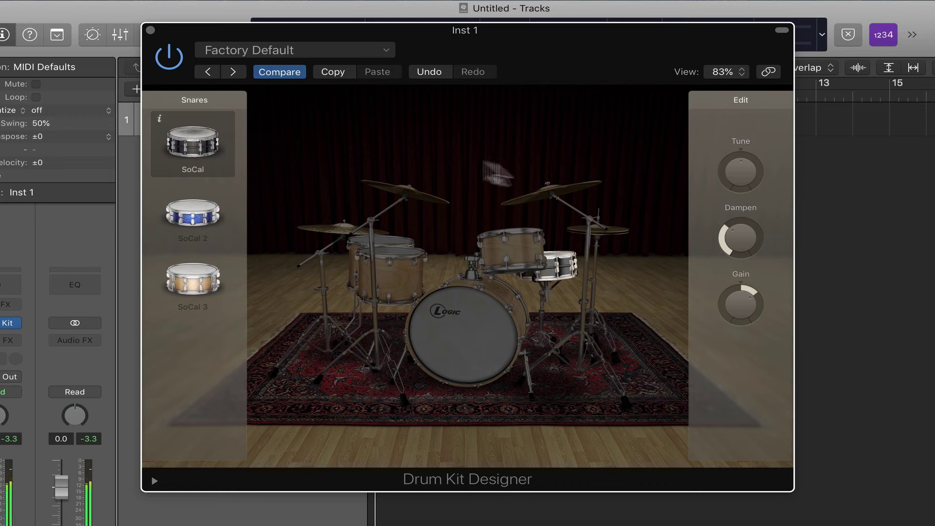
drag(738, 169, 731, 185)
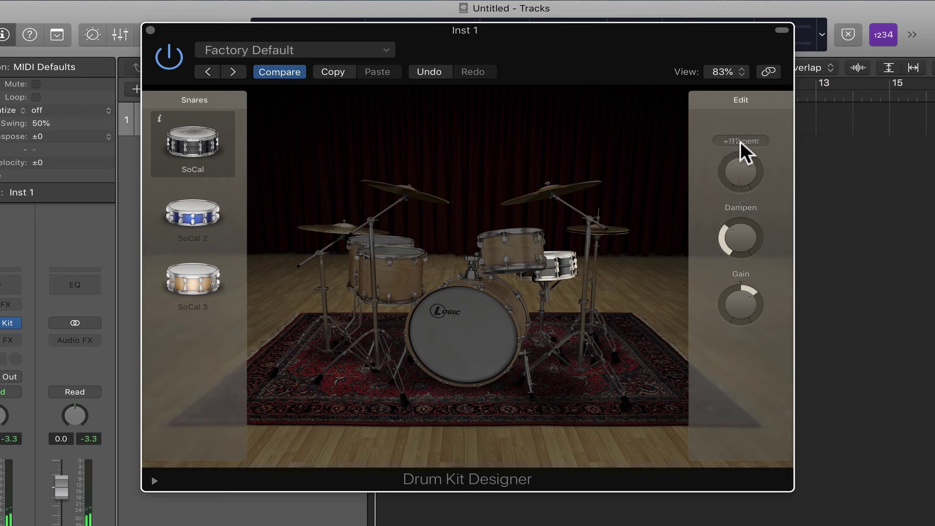
drag(741, 141, 739, 131)
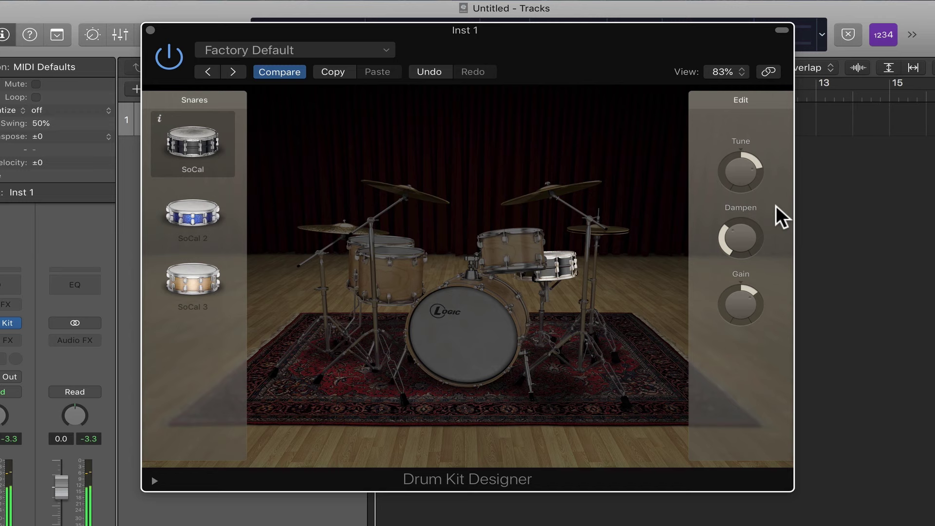
mouse_move(743, 177)
mouse_move(746, 234)
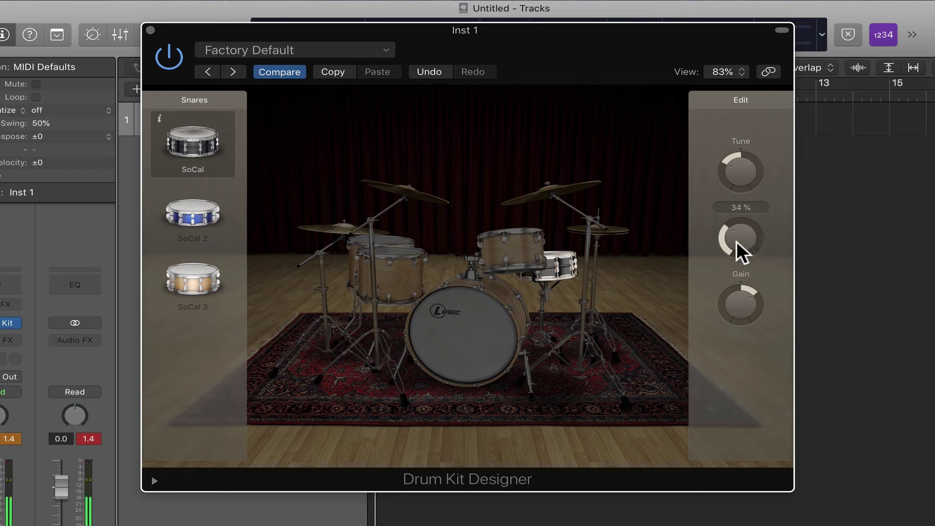
drag(735, 233, 734, 262)
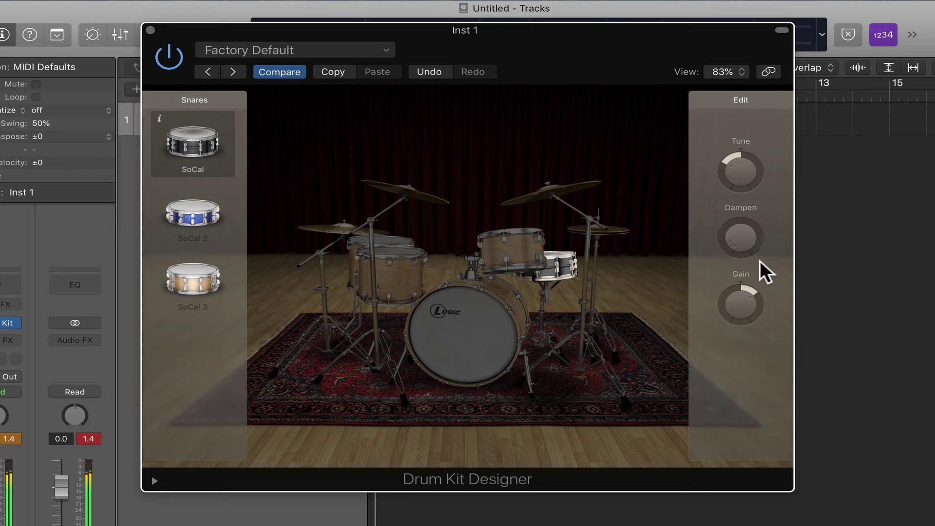
drag(741, 237, 740, 177)
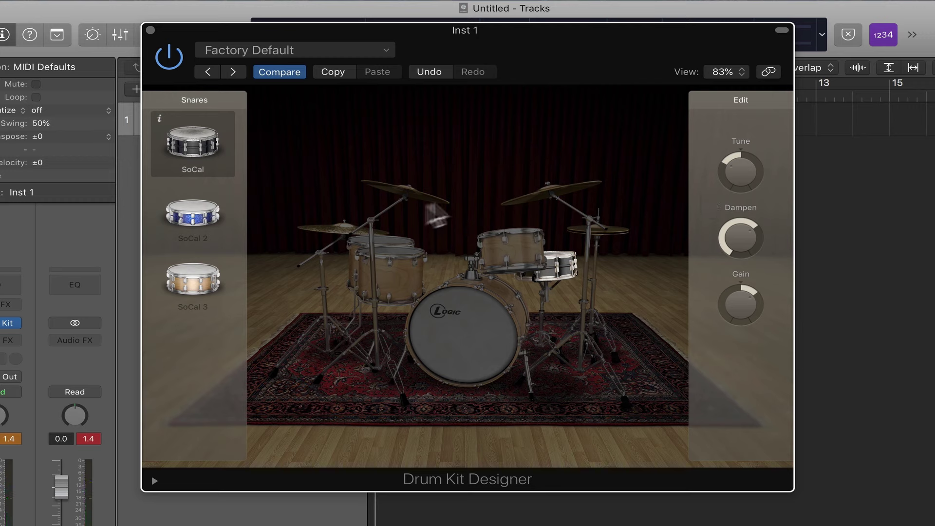
Select the crash cymbals and audition the left crash several times.
click(428, 199)
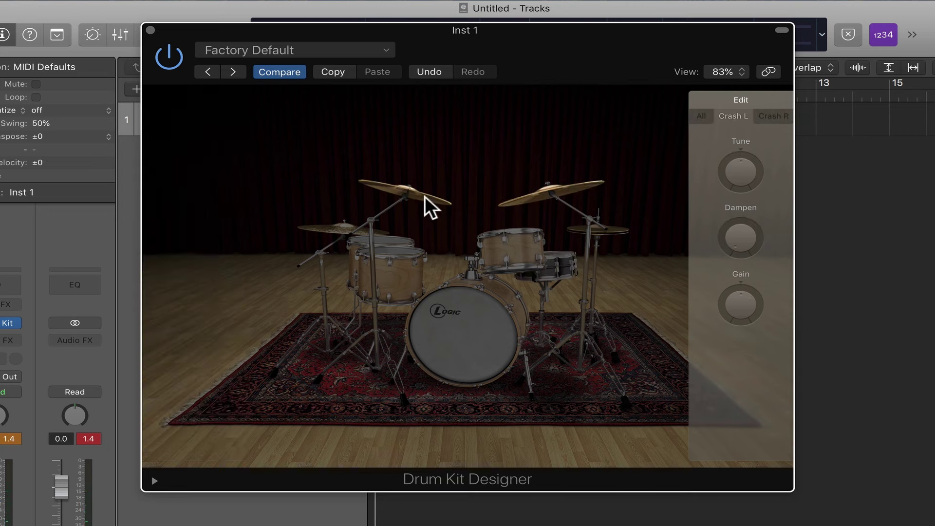
click(546, 194)
click(546, 194)
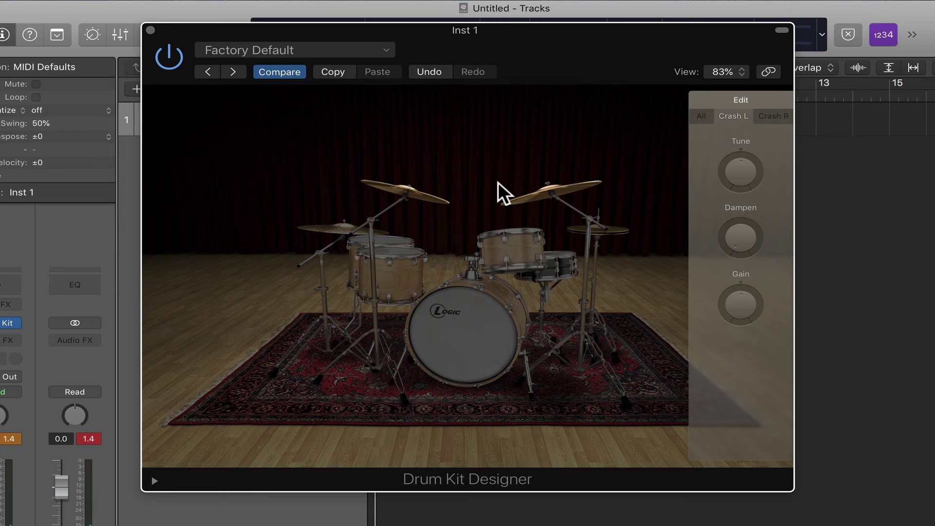
click(433, 197)
click(433, 197)
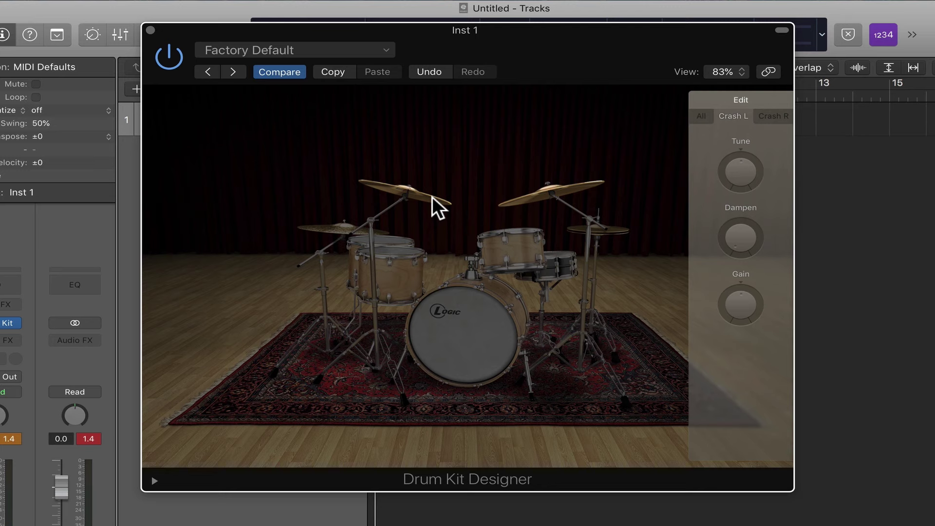
click(432, 196)
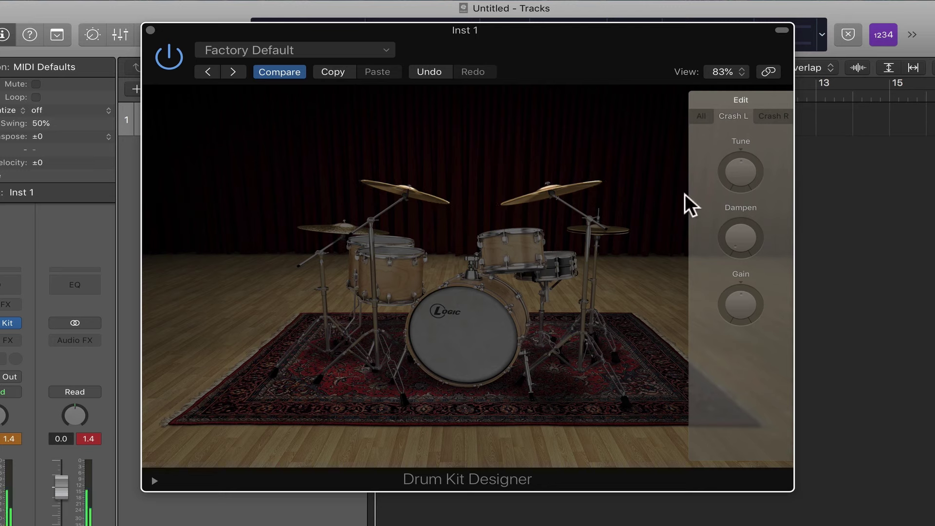
Tune the left crash up to about +387 cent and set its dampening low.
drag(734, 186, 729, 152)
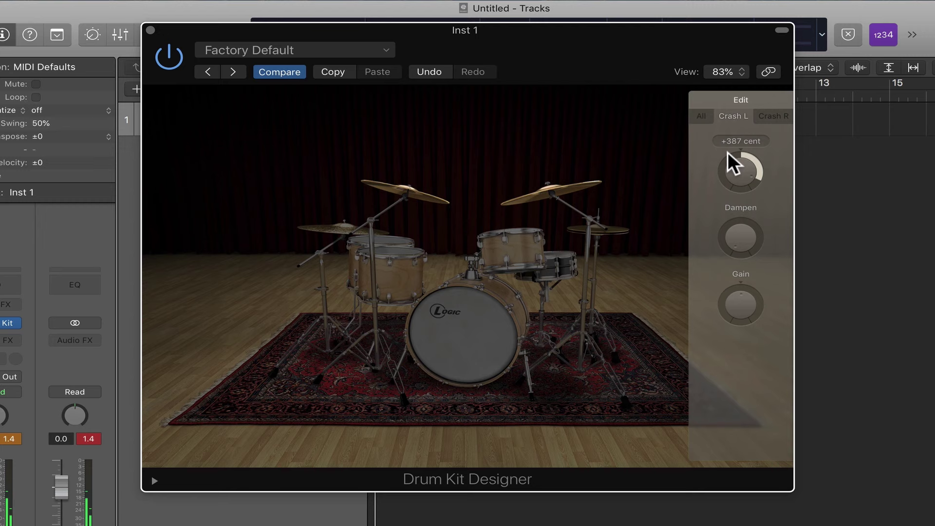
mouse_move(759, 243)
drag(759, 243, 738, 210)
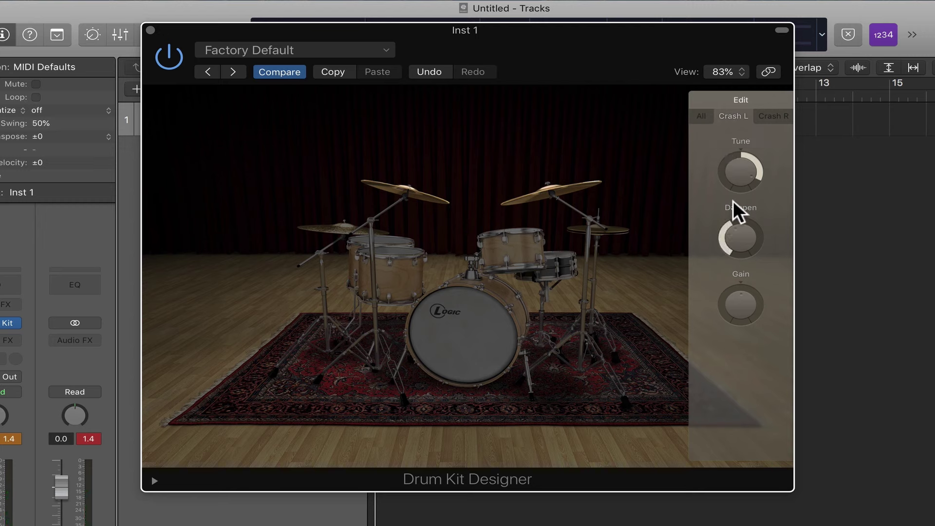
mouse_move(744, 249)
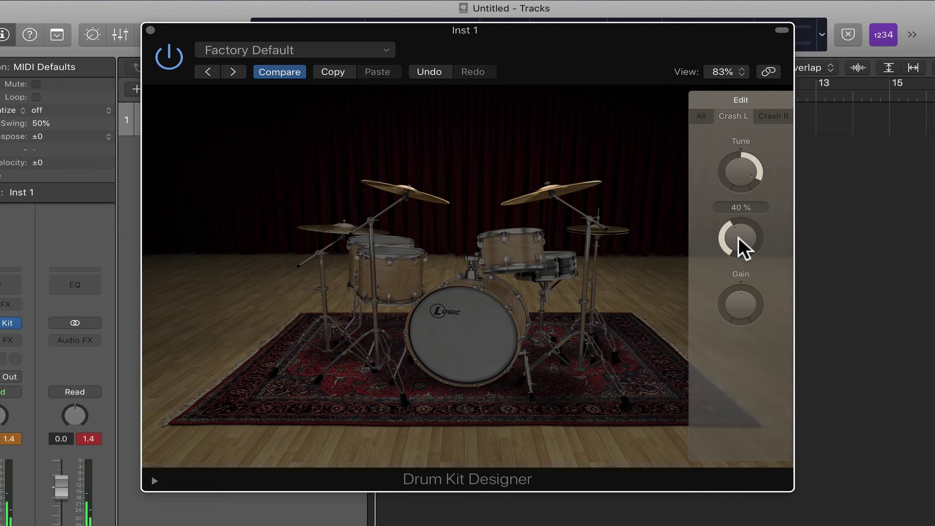
drag(738, 237, 705, 201)
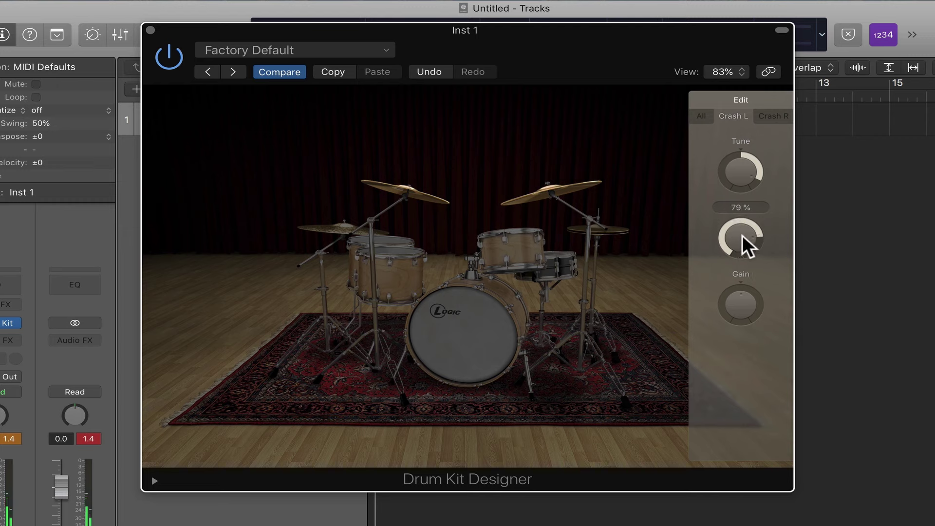
drag(743, 244, 743, 299)
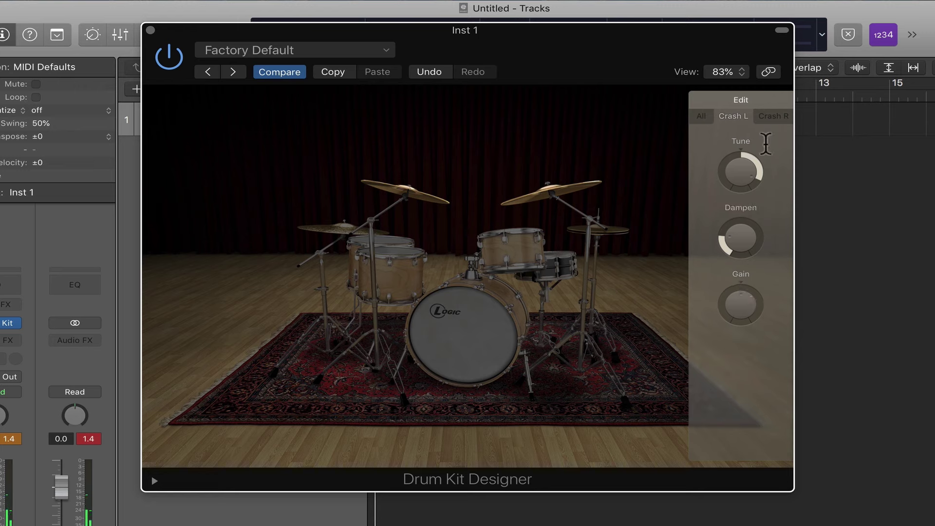
Tune the hi-hat down to about -180 cent and add some dampening.
click(618, 227)
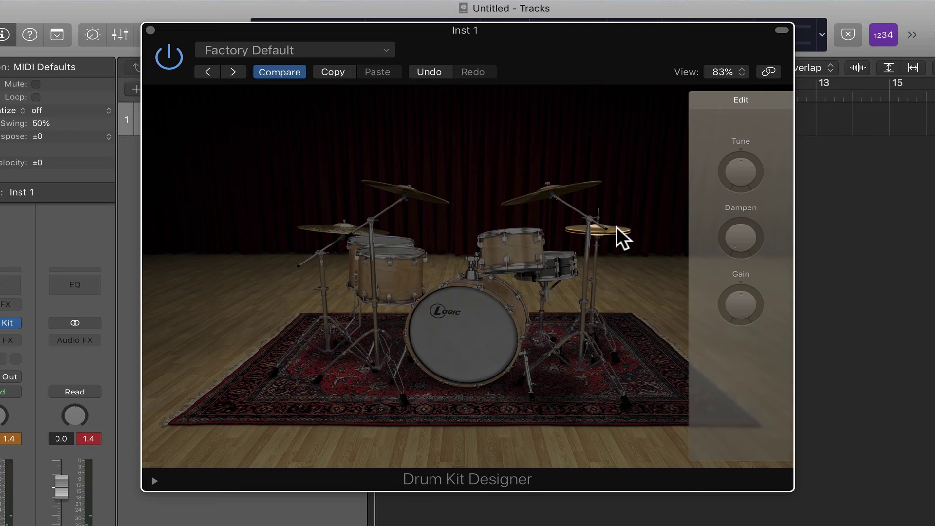
mouse_move(743, 180)
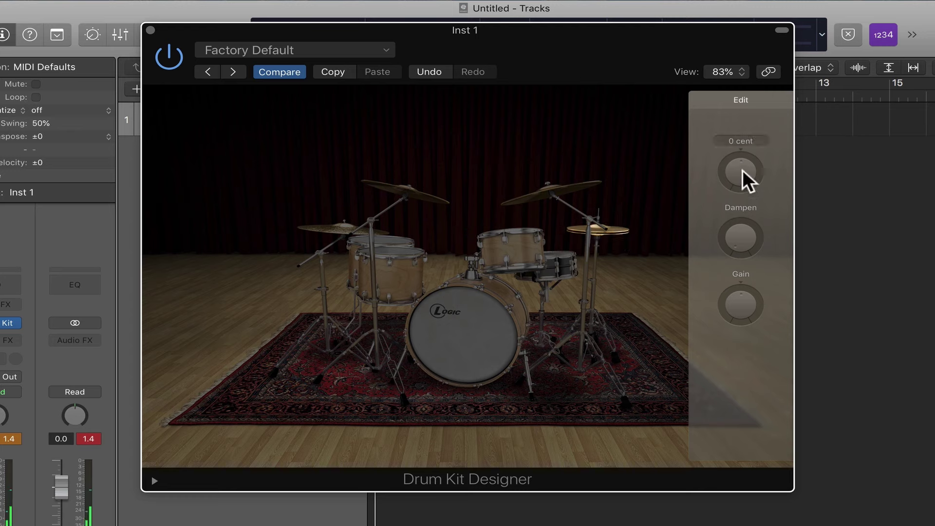
drag(738, 174, 732, 187)
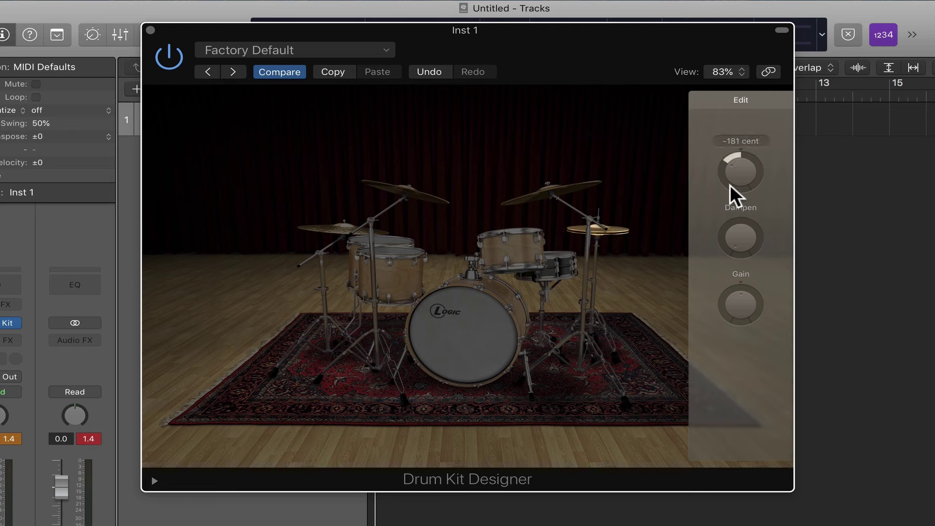
mouse_move(734, 224)
mouse_down()
mouse_move(732, 186)
mouse_move(721, 210)
mouse_up()
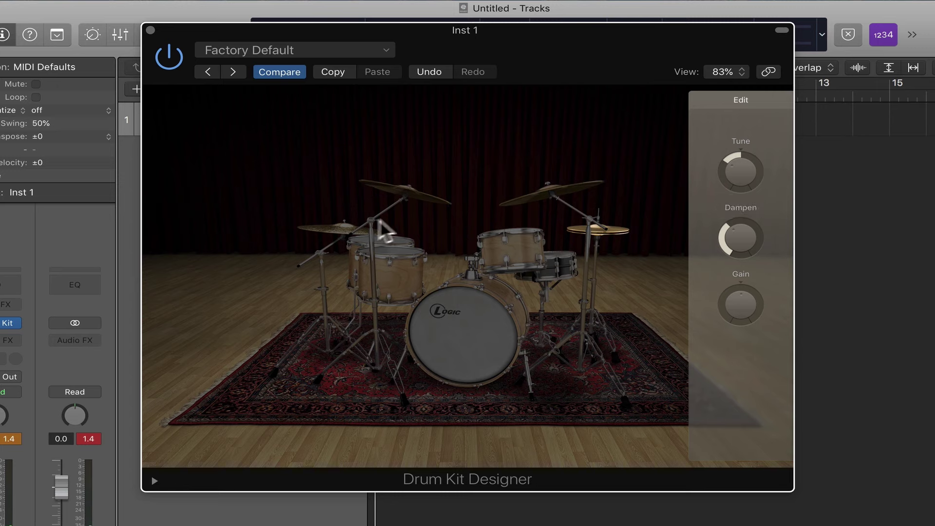
Set the lower left cymbal to -150 cent tuning with 32 % dampening.
click(341, 227)
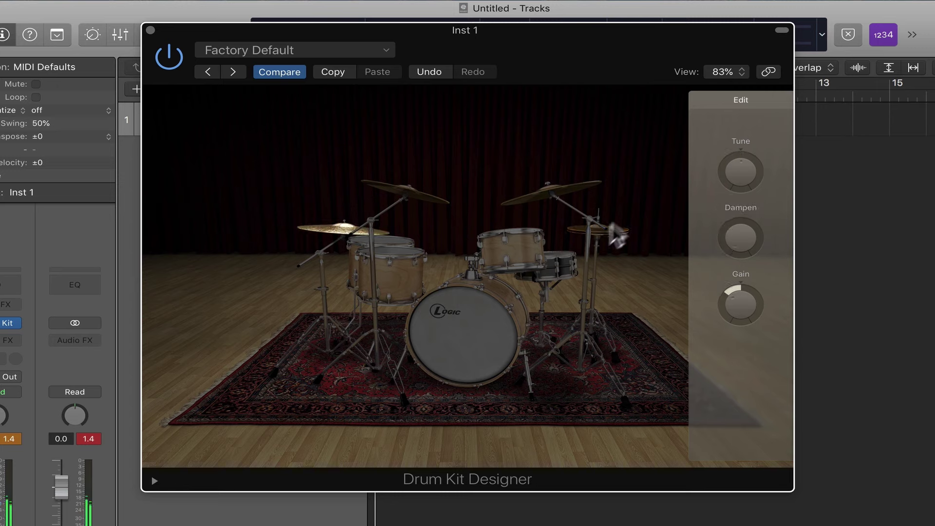
mouse_move(737, 172)
drag(737, 172, 731, 185)
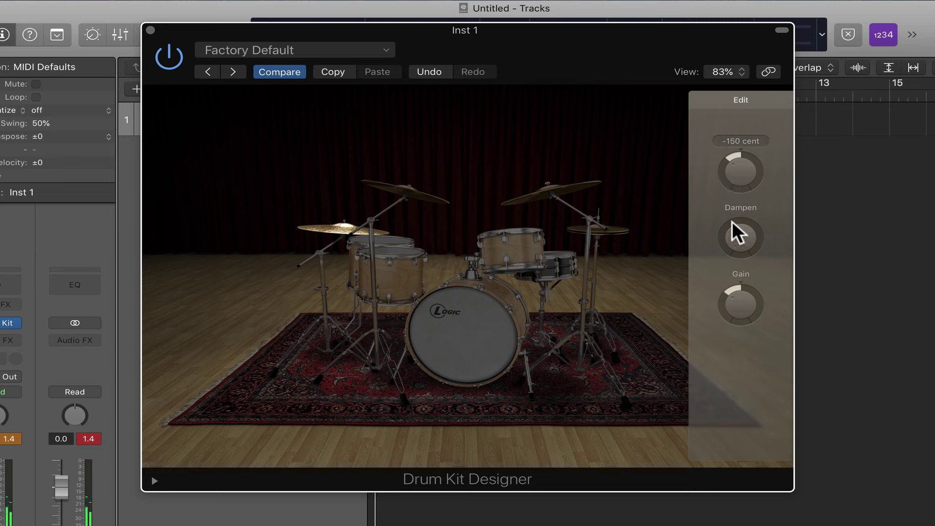
mouse_move(736, 236)
mouse_down()
mouse_move(736, 207)
mouse_move(731, 244)
mouse_up()
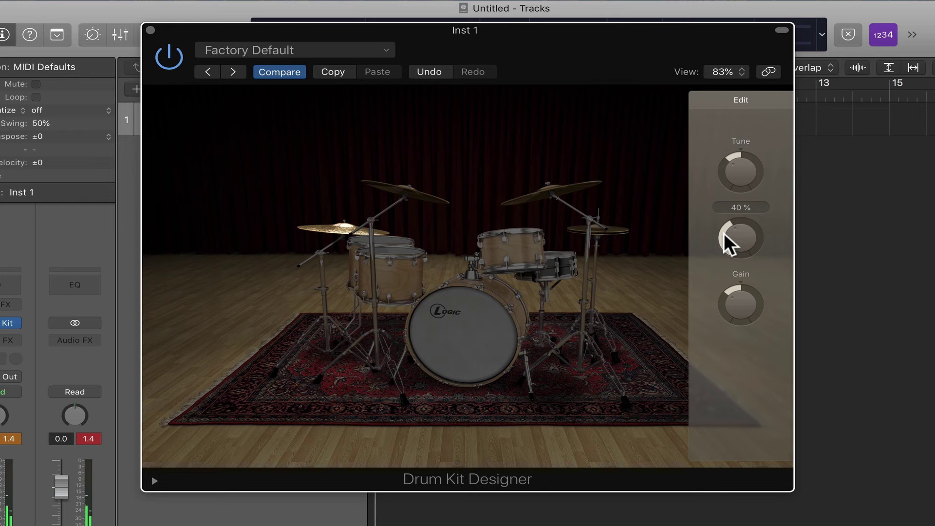
drag(724, 234, 728, 238)
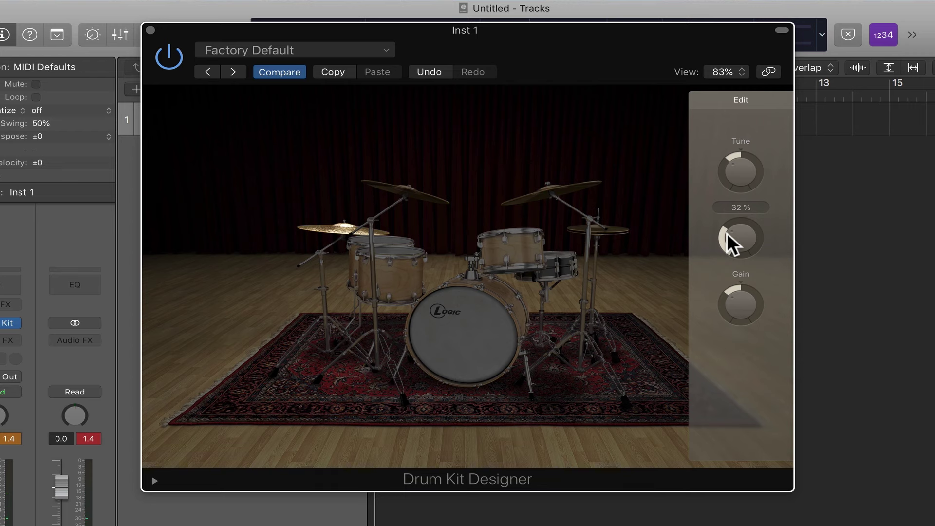
Reveal the extended settings and set Tambourine Gain to +3dB and Cowbell Gain to -5dB.
drag(632, 42, 632, 25)
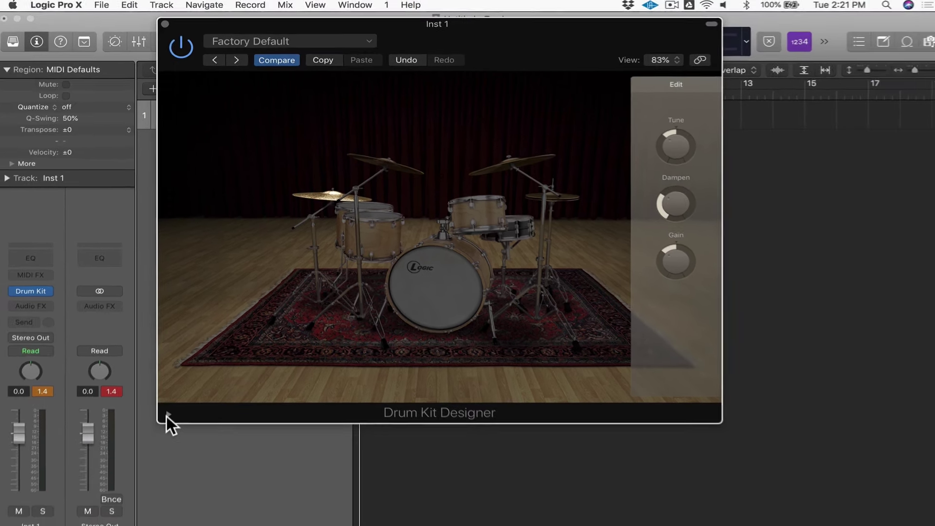
click(155, 465)
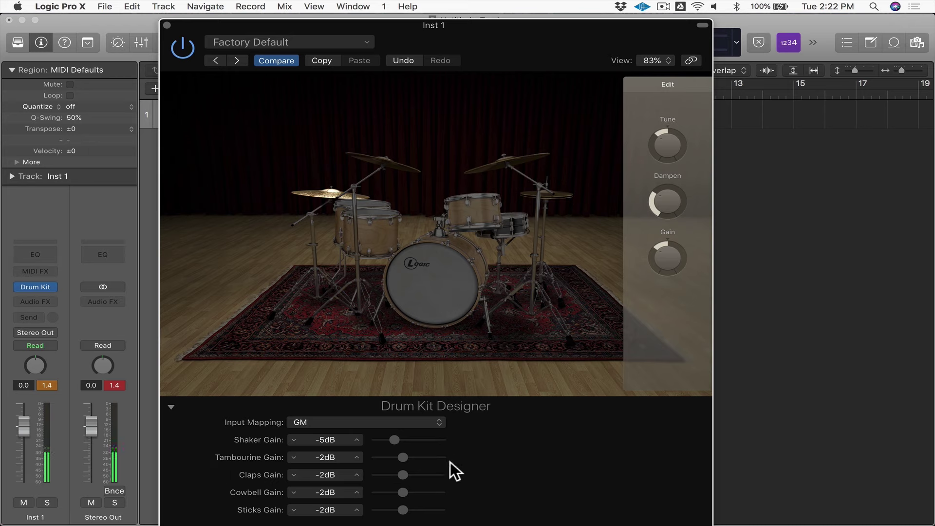
drag(400, 457, 413, 456)
drag(403, 491, 394, 490)
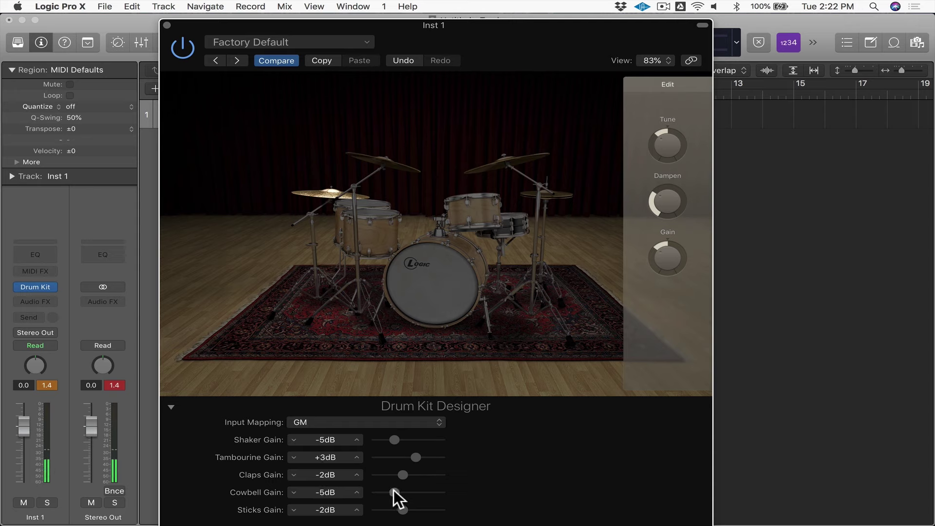
Change Input Mapping from V-Drum to GM + ModWheel controls HiHat opening level.
click(357, 425)
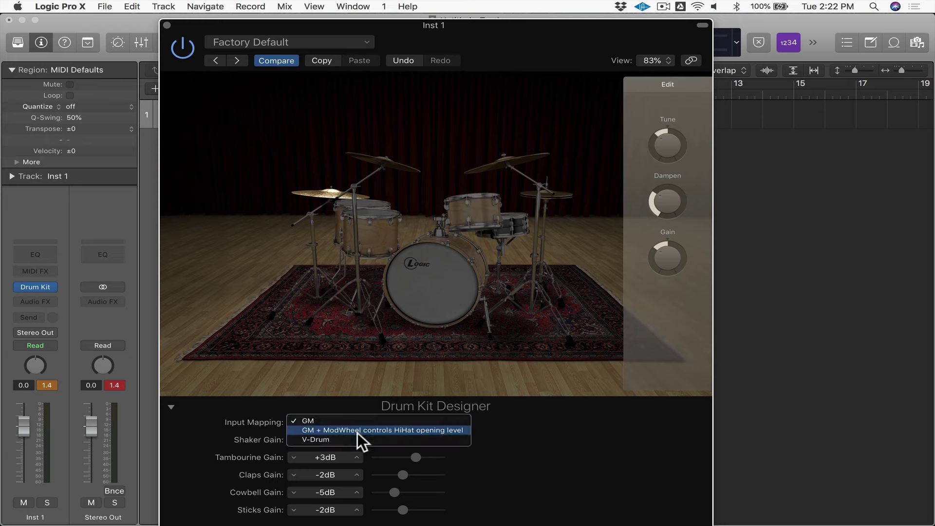
key(Escape)
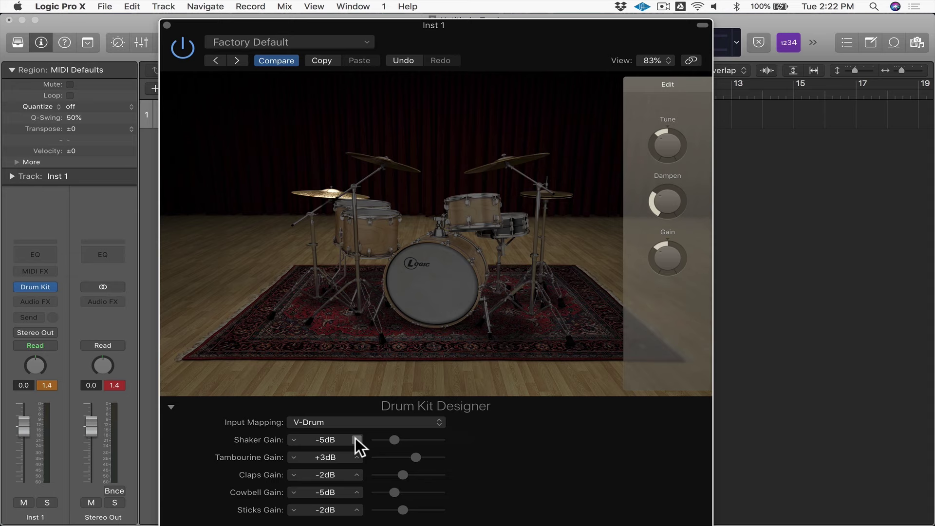
click(355, 423)
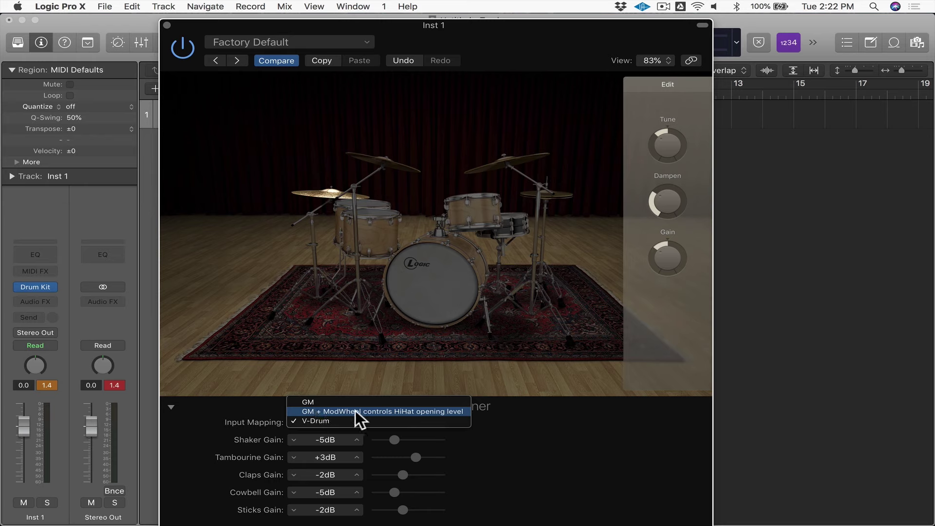
click(355, 410)
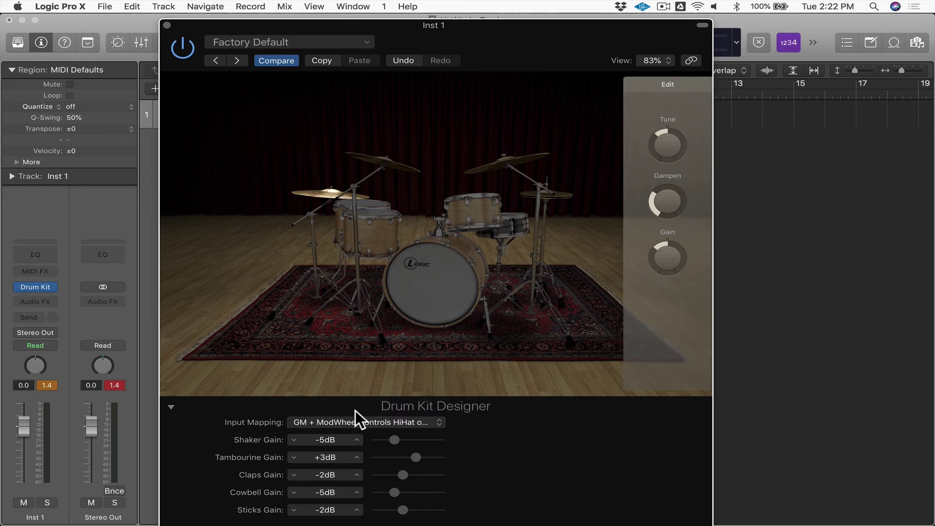